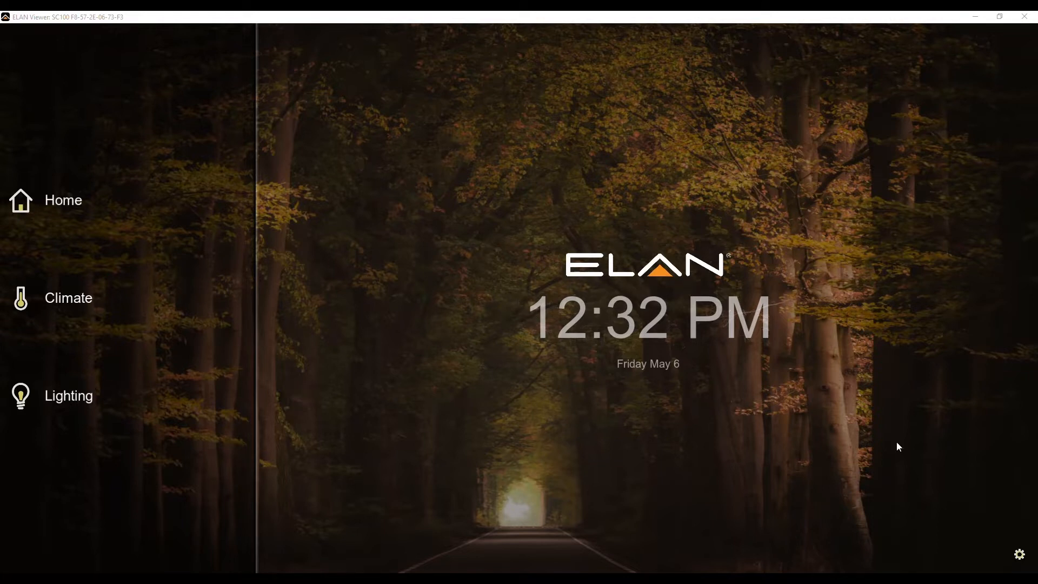
Step: Open the climate schedule in the settings and compare the Monday–Friday periods with the weekend periods
click(1020, 555)
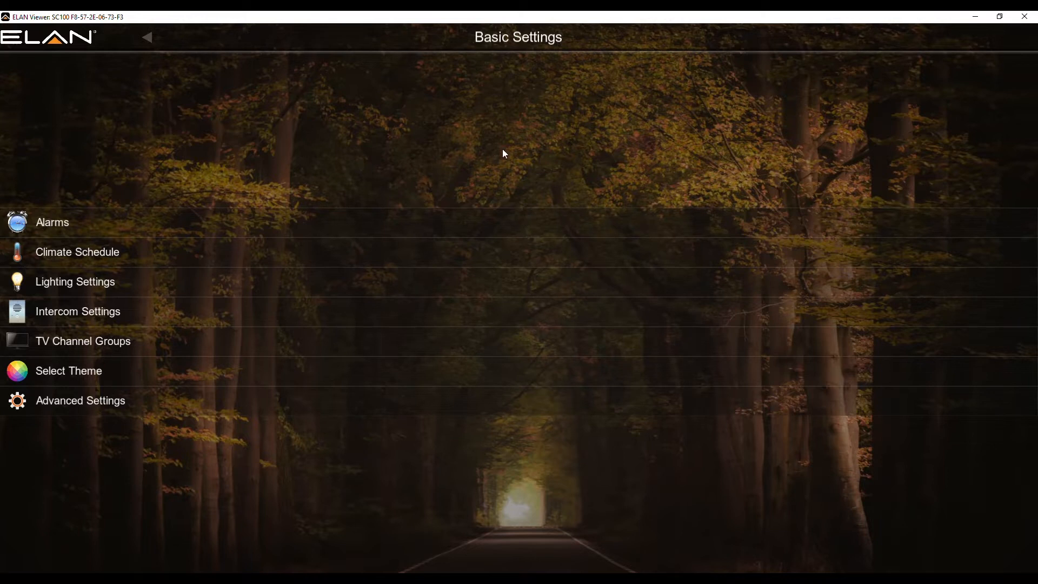
click(204, 249)
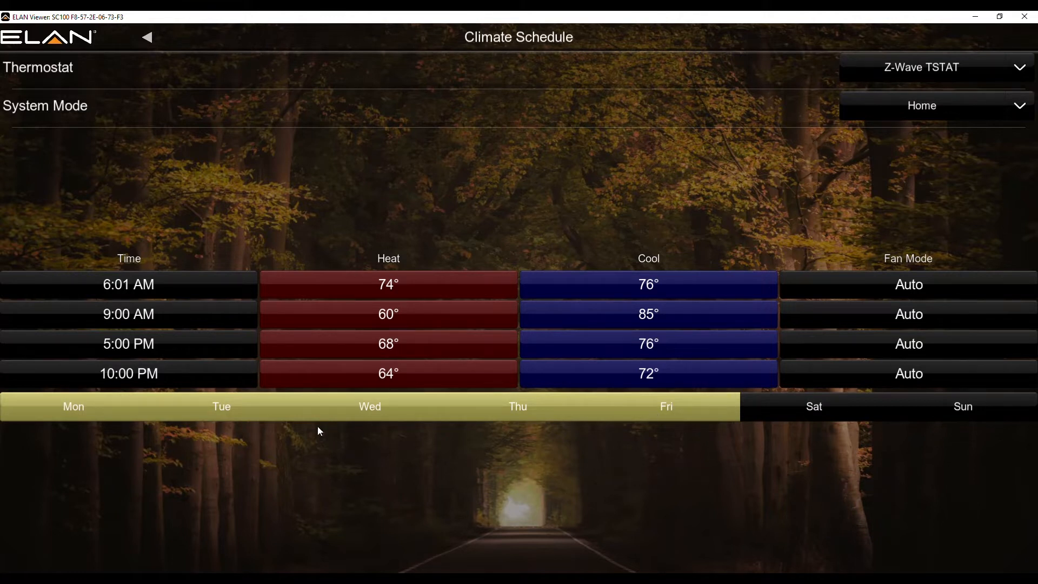
click(823, 411)
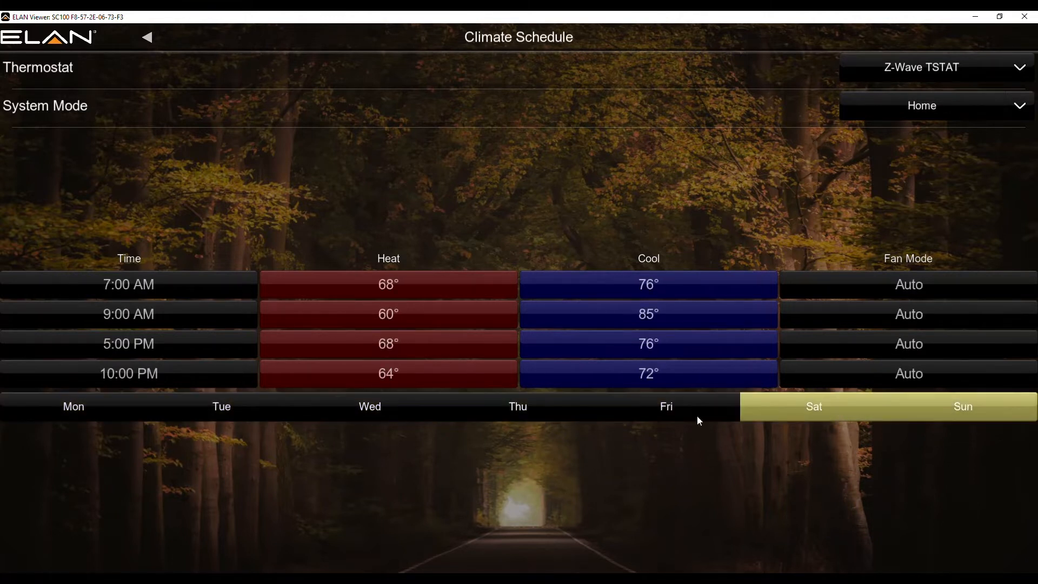
click(617, 417)
click(764, 408)
click(693, 412)
click(822, 411)
click(647, 404)
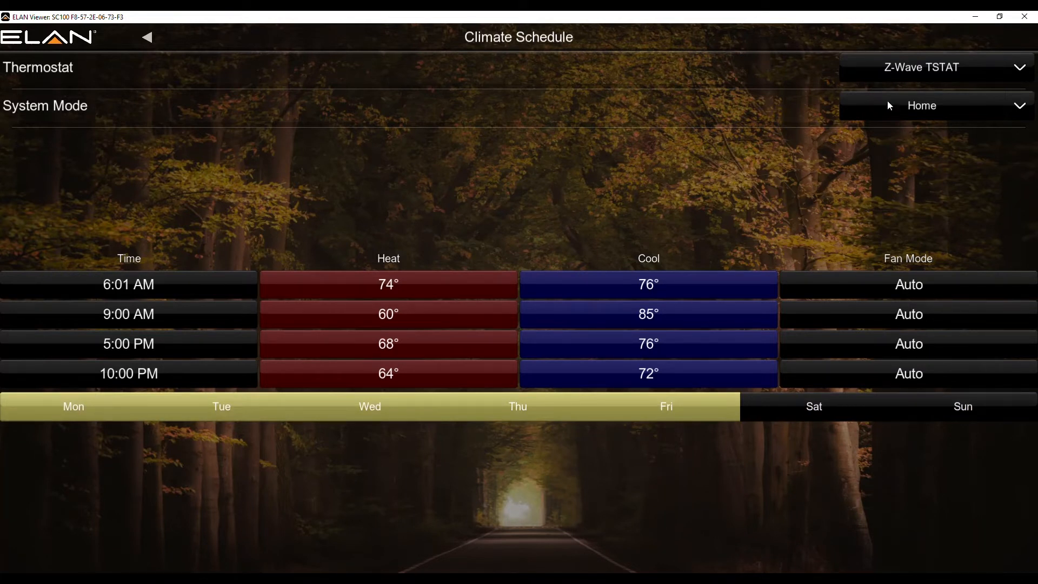
Step: View the thermostat's Away system mode setpoints and return to the Home mode schedule
click(1019, 106)
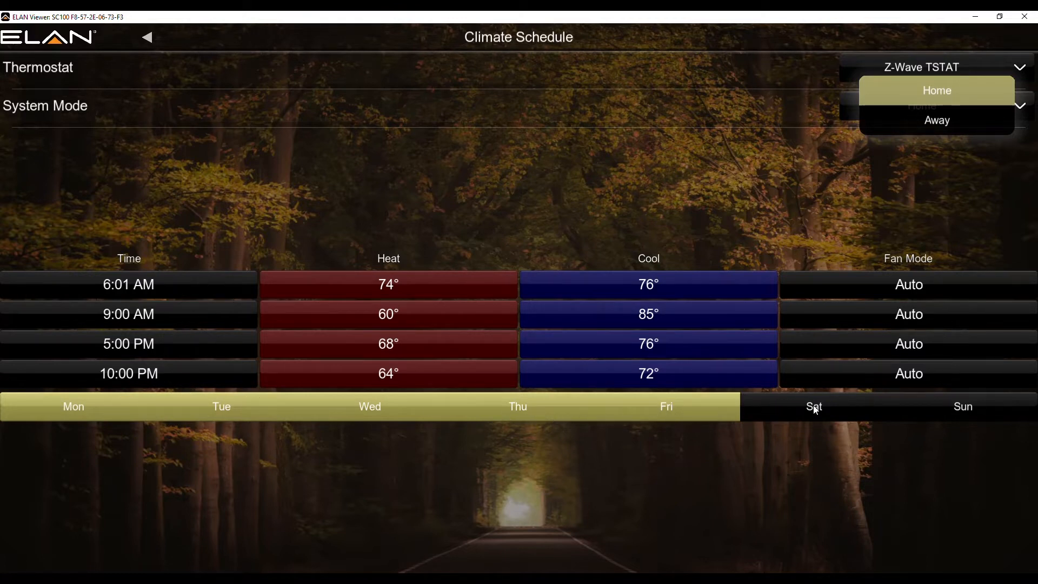
click(930, 122)
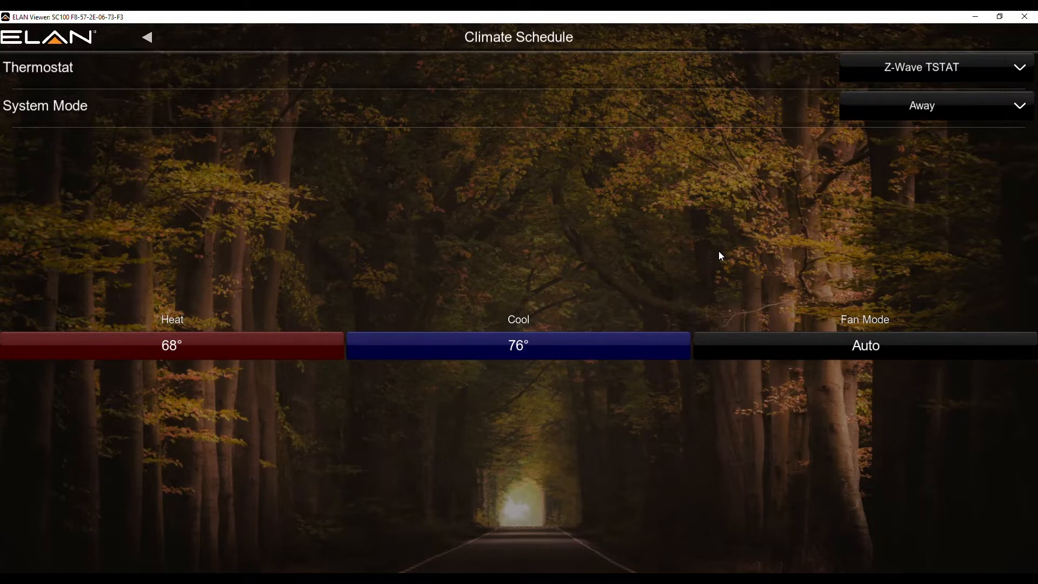
click(1017, 108)
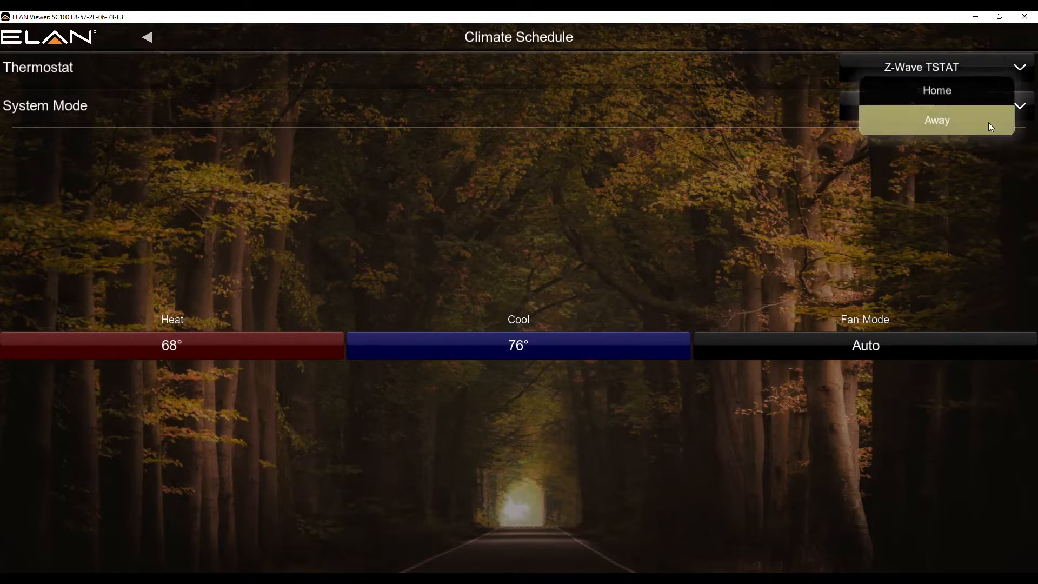
click(943, 97)
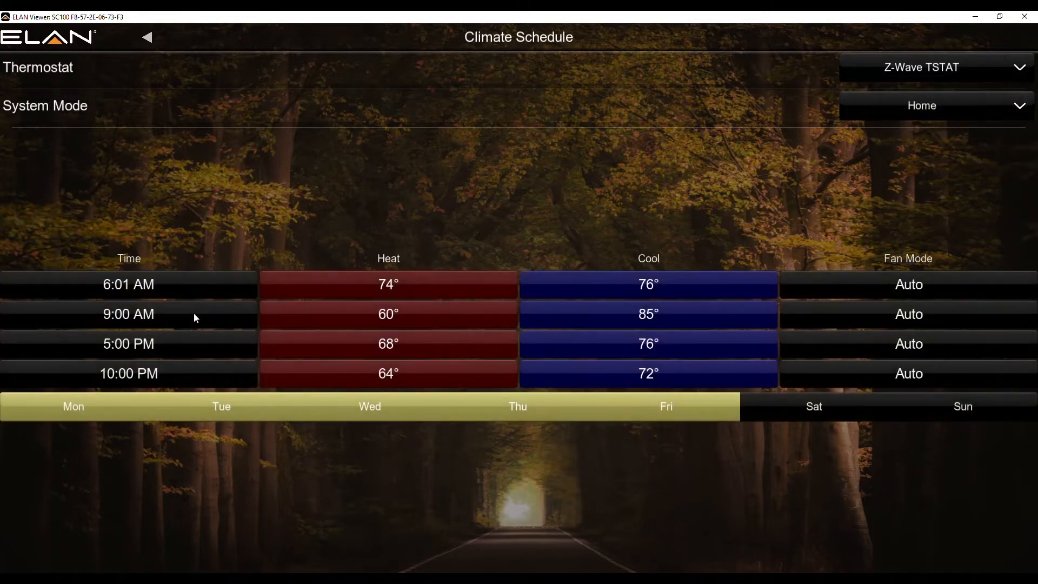
Step: Set the start time of the first weekday period in the Home climate schedule to 4:01 AM
click(126, 285)
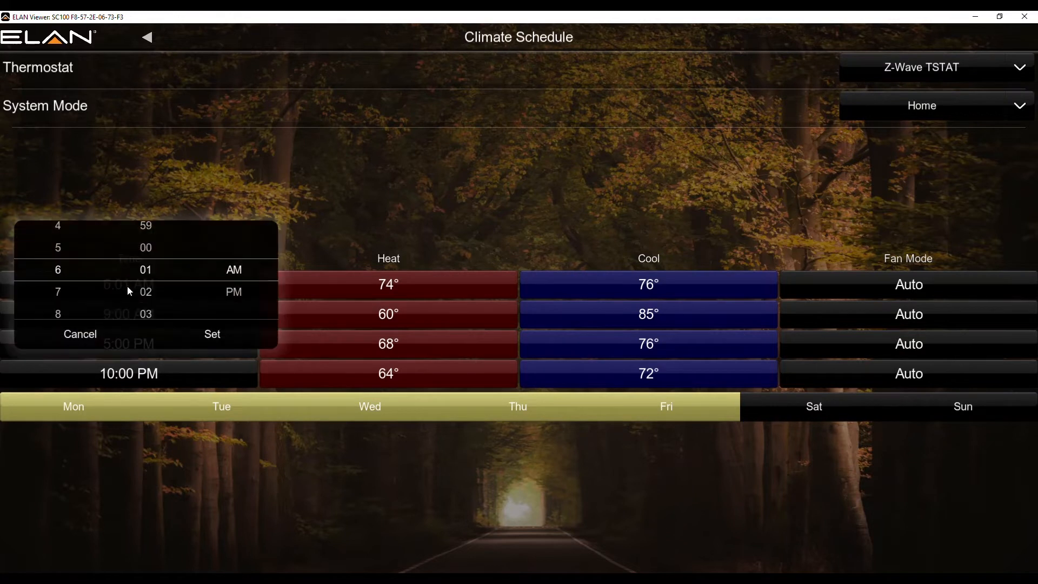
drag(58, 312, 60, 278)
drag(58, 227, 59, 325)
click(203, 339)
Step: Examine the heat and cool setpoint choices for the first weekday period without saving a new temperature
click(394, 286)
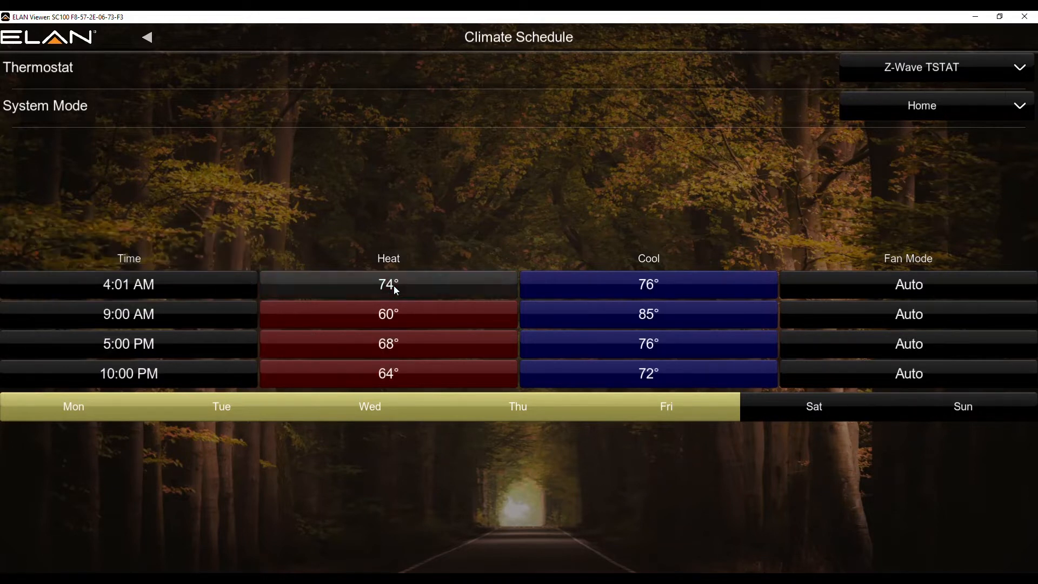
drag(407, 299, 415, 287)
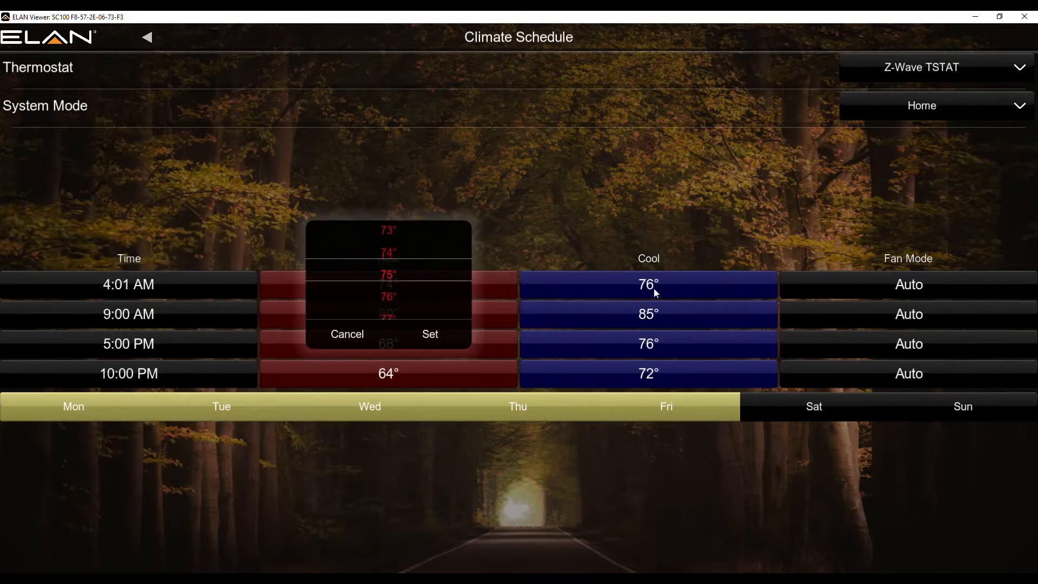
click(653, 288)
click(651, 286)
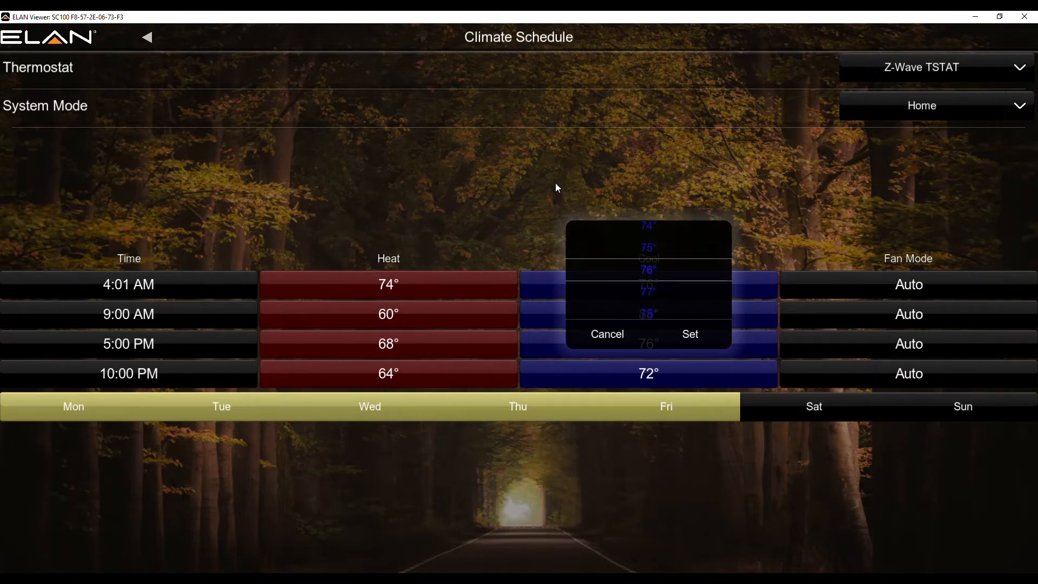
click(440, 153)
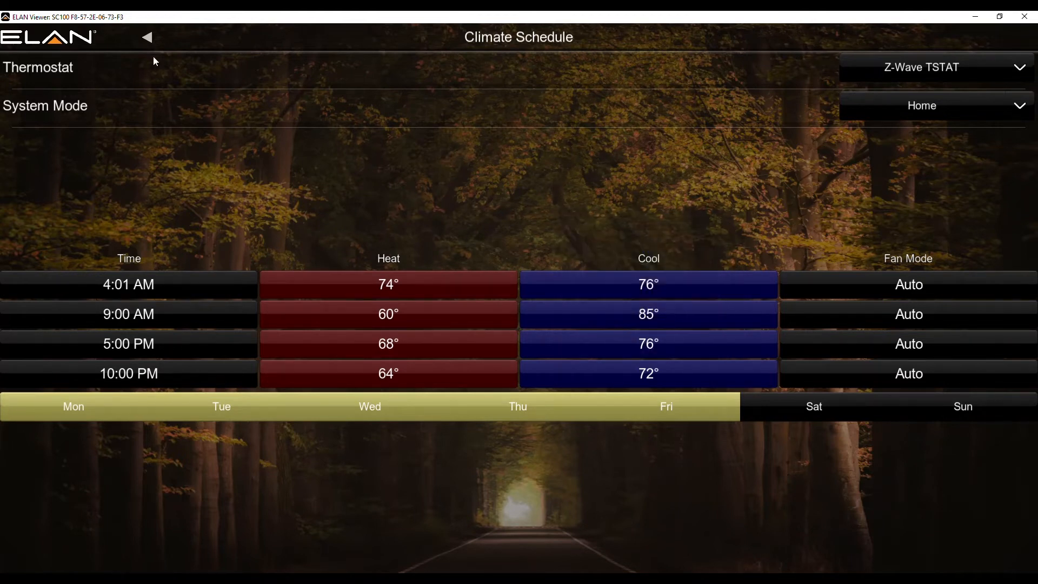
Step: Leave the climate schedule and create a lighting scene named New Scene in the lighting settings
click(146, 37)
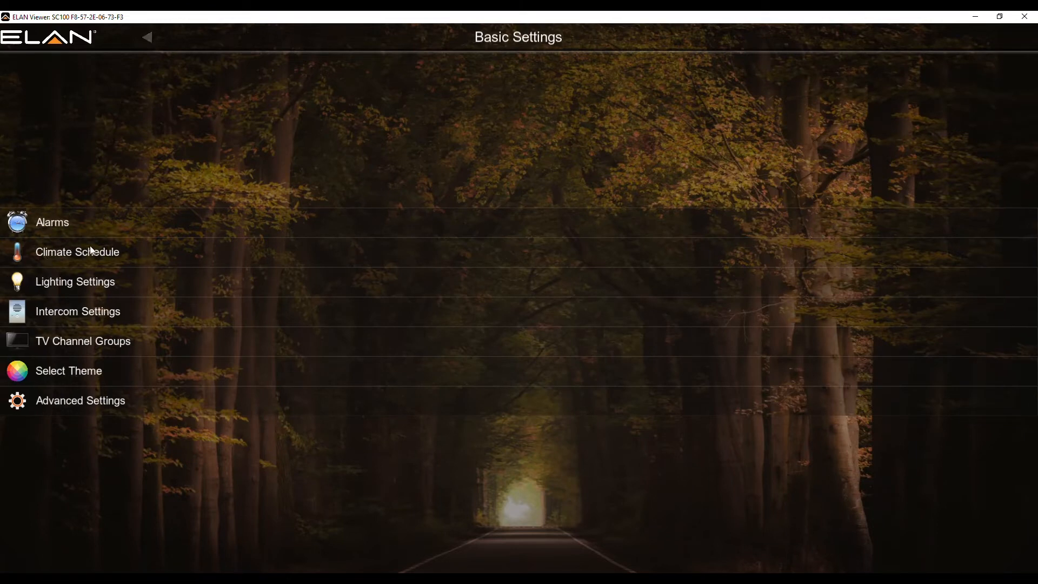
click(68, 291)
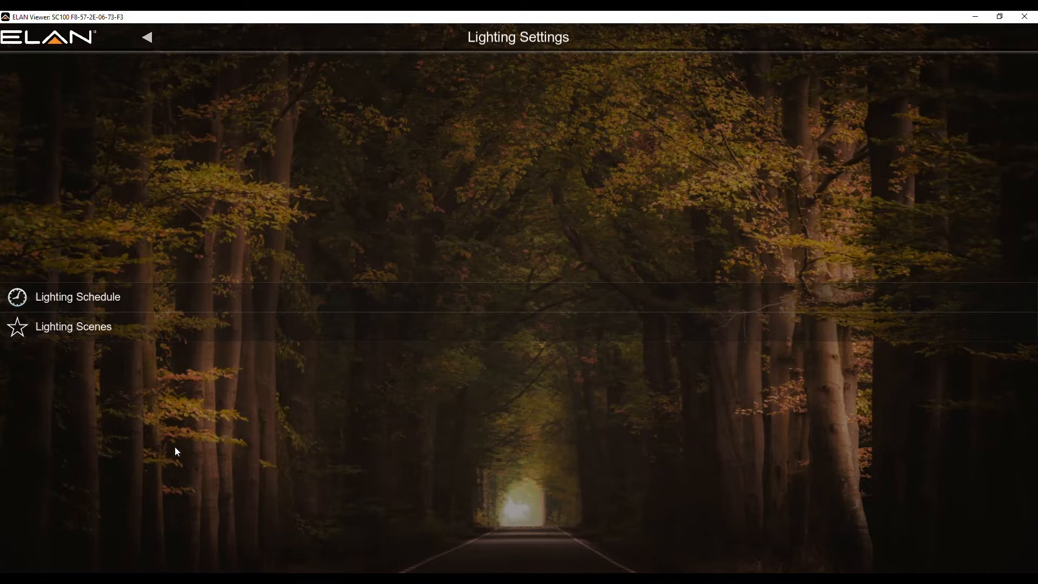
click(86, 334)
click(182, 558)
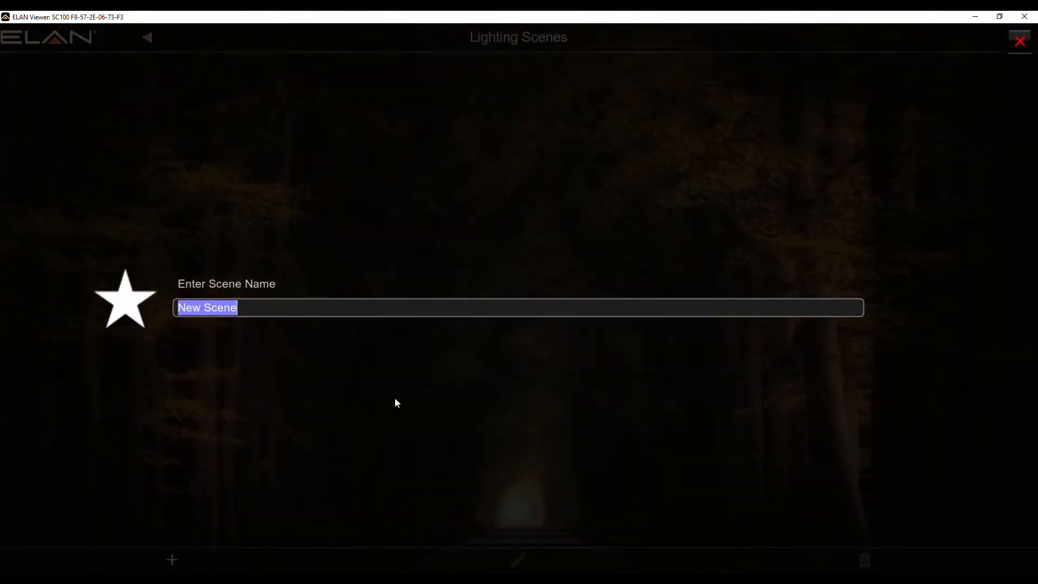
key(Return)
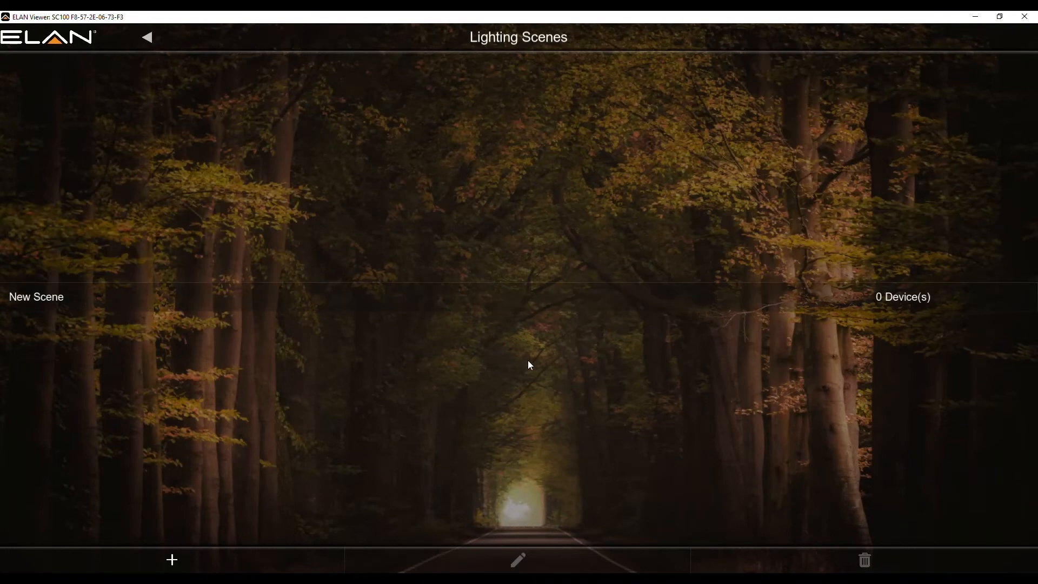
Step: Open the configuration of New Scene and add the Guest Bedroom and Living Room lights to it
click(213, 299)
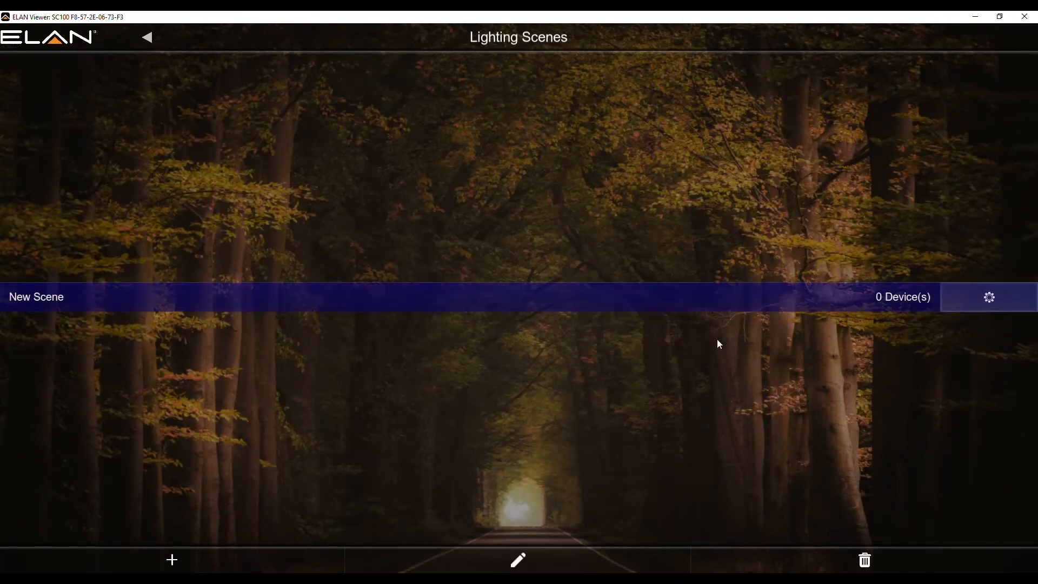
click(982, 297)
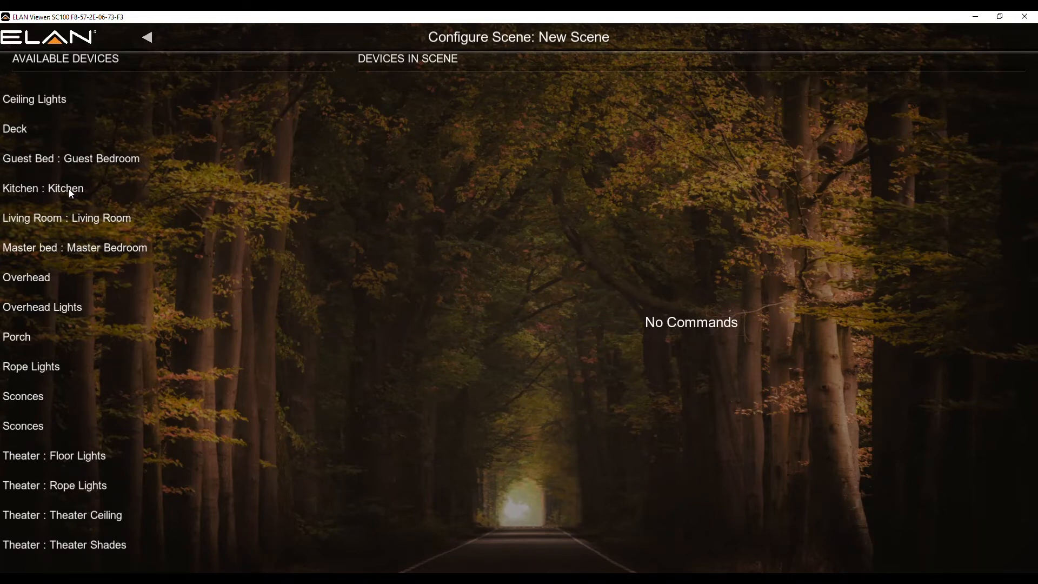
click(108, 165)
click(330, 159)
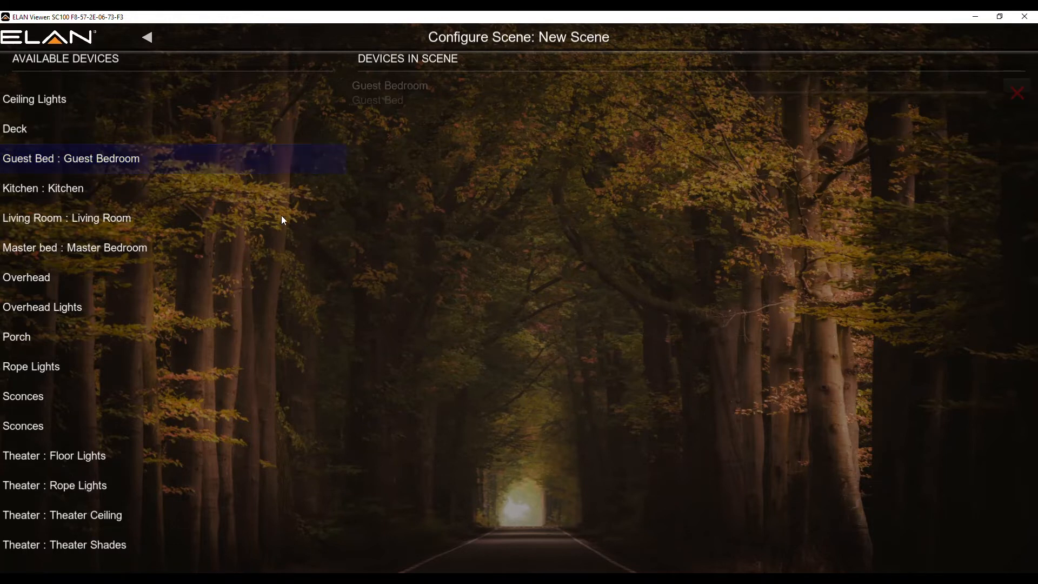
click(83, 209)
click(330, 203)
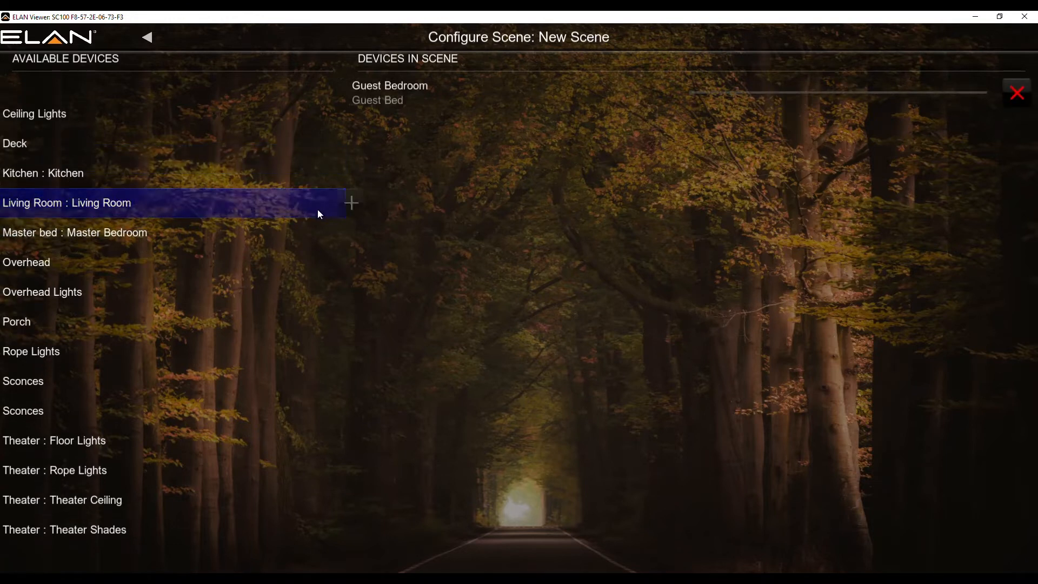
Step: Raise the scene's Guest Bedroom level to about 60% and Living Room to about 70%, and return to the basic settings
drag(691, 92, 865, 93)
drag(694, 128, 898, 129)
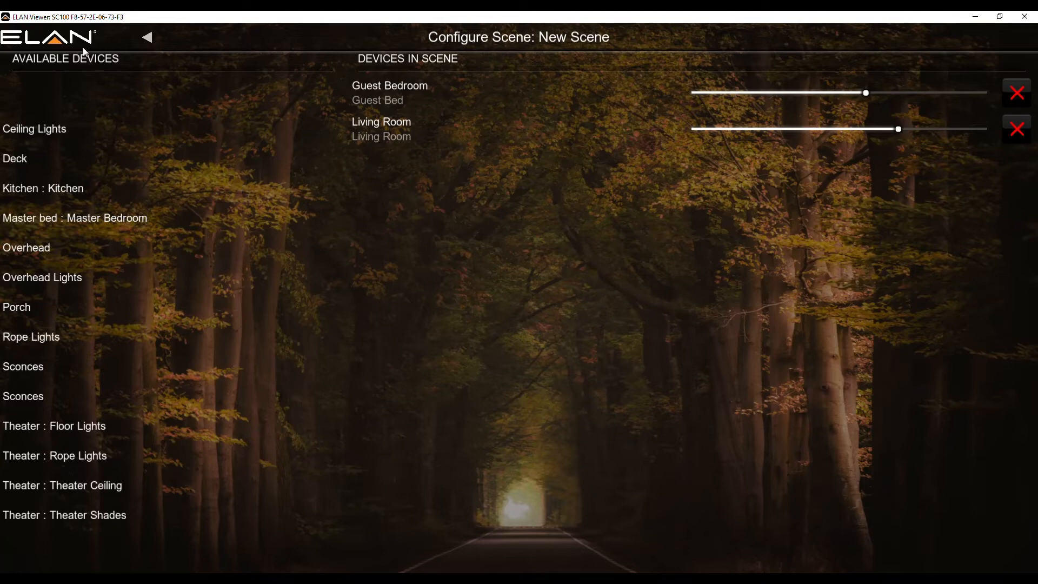
click(147, 37)
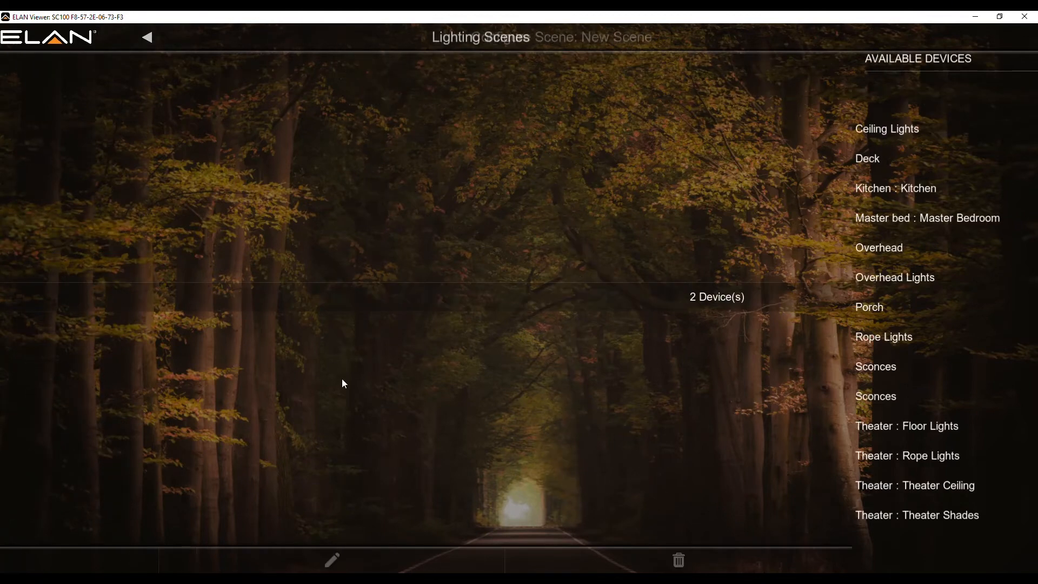
click(139, 37)
click(149, 37)
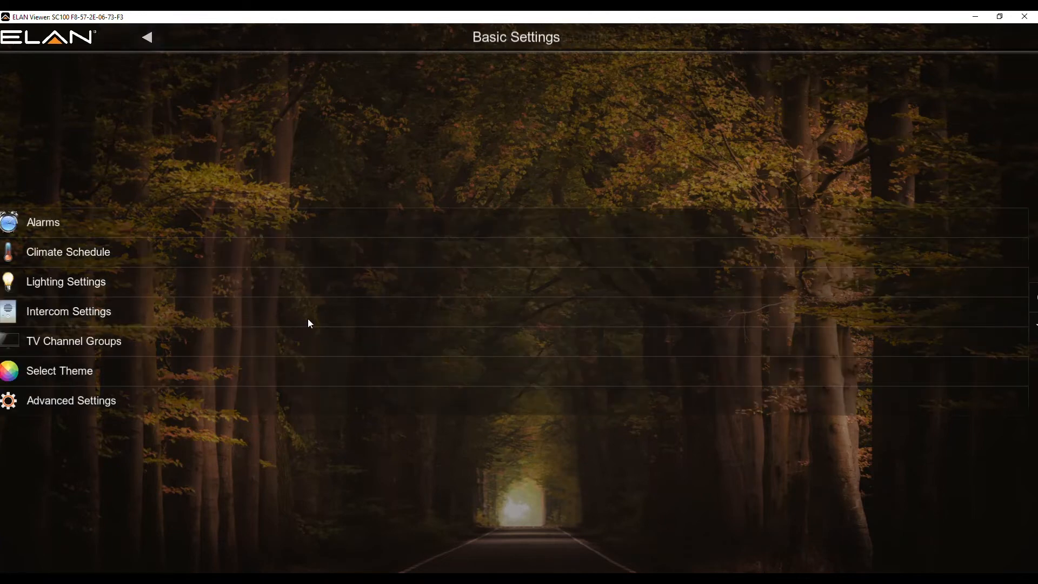
Step: Toggle the WBBM-TV, WFLD and WLS-TV channels in the NETWORKS TV channel group and return to the basic settings
click(110, 353)
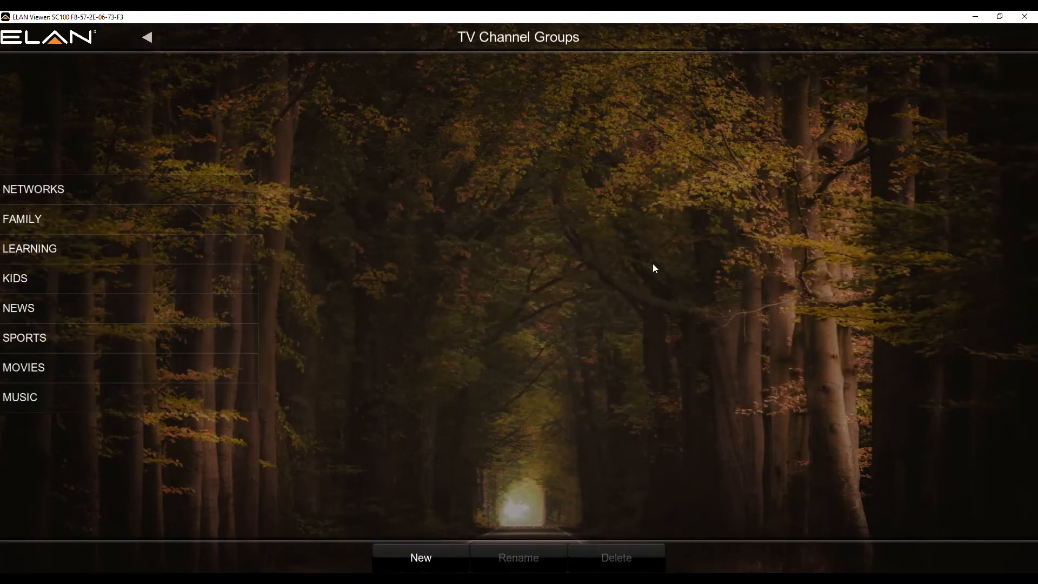
click(139, 196)
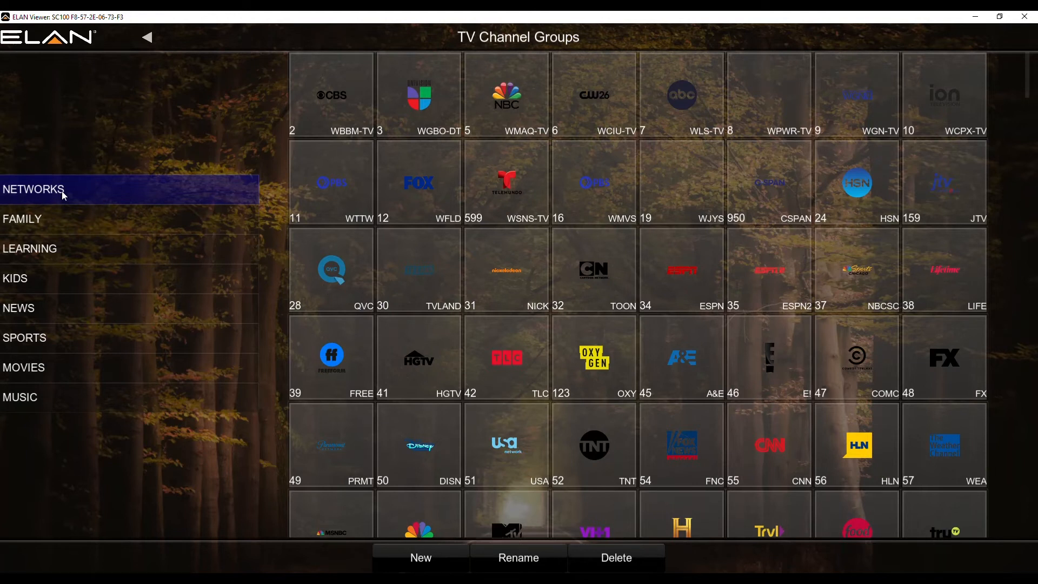
click(337, 103)
click(411, 188)
click(694, 98)
click(148, 39)
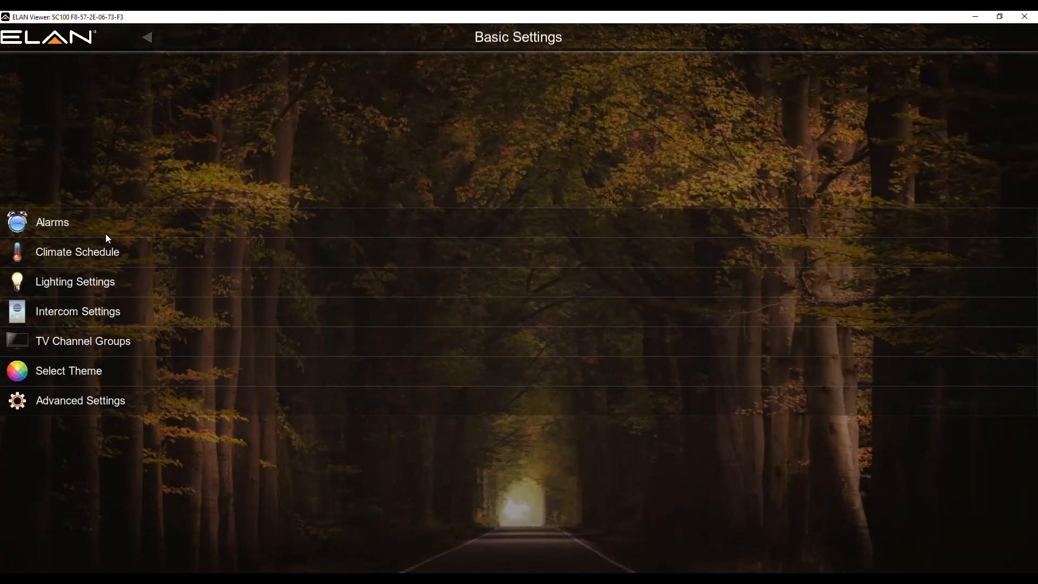
Step: Preview the Gold Rush (Live) and FireFly (Live) themes, and apply the Desert Sunset theme
click(90, 371)
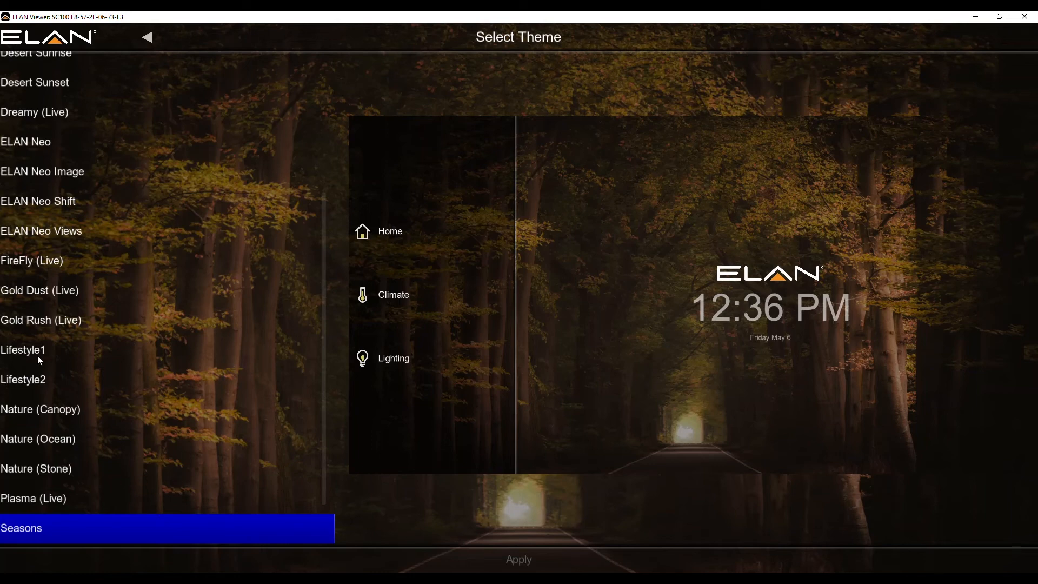
click(47, 322)
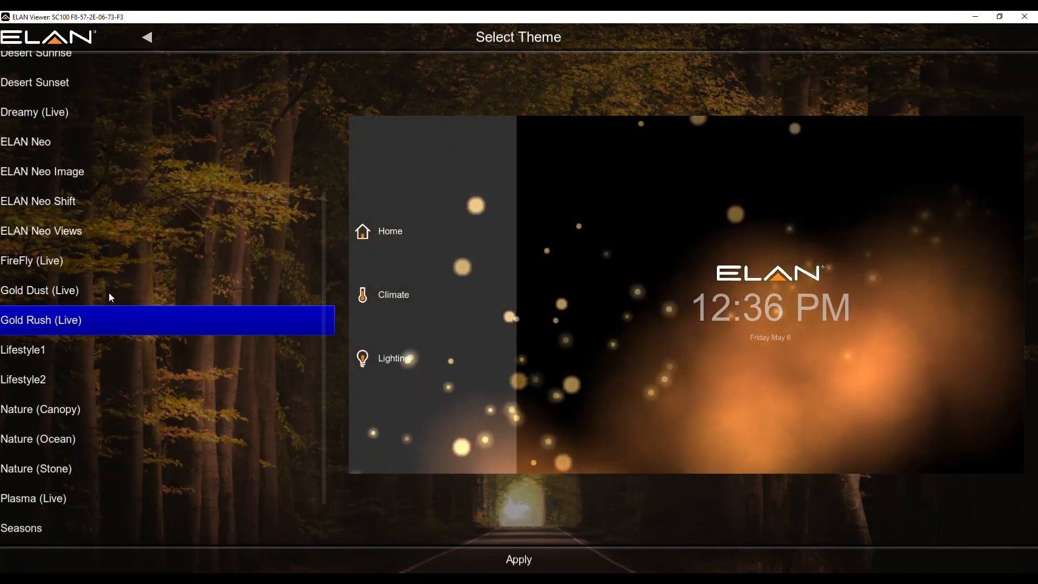
click(33, 260)
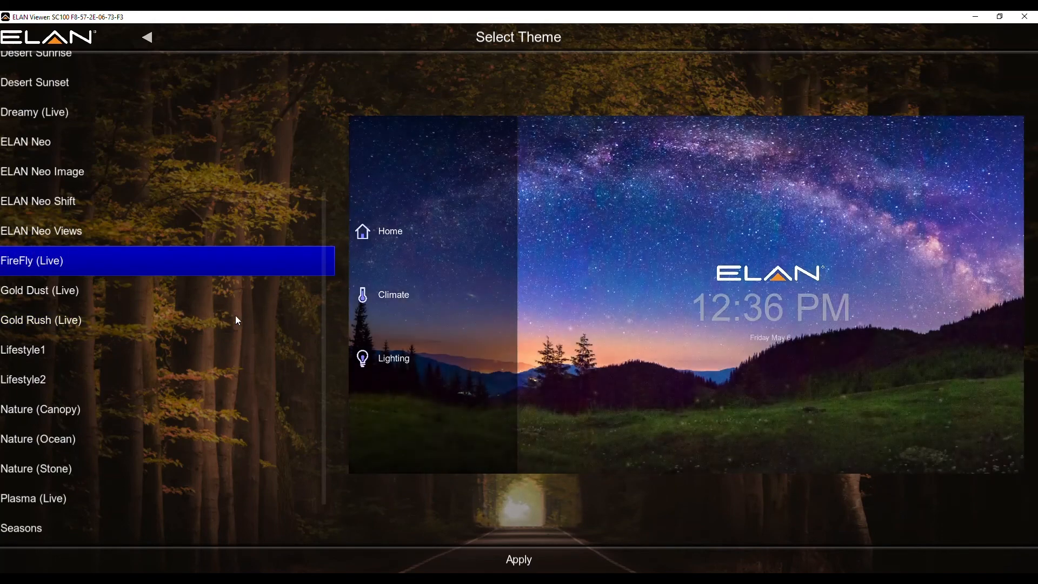
click(54, 82)
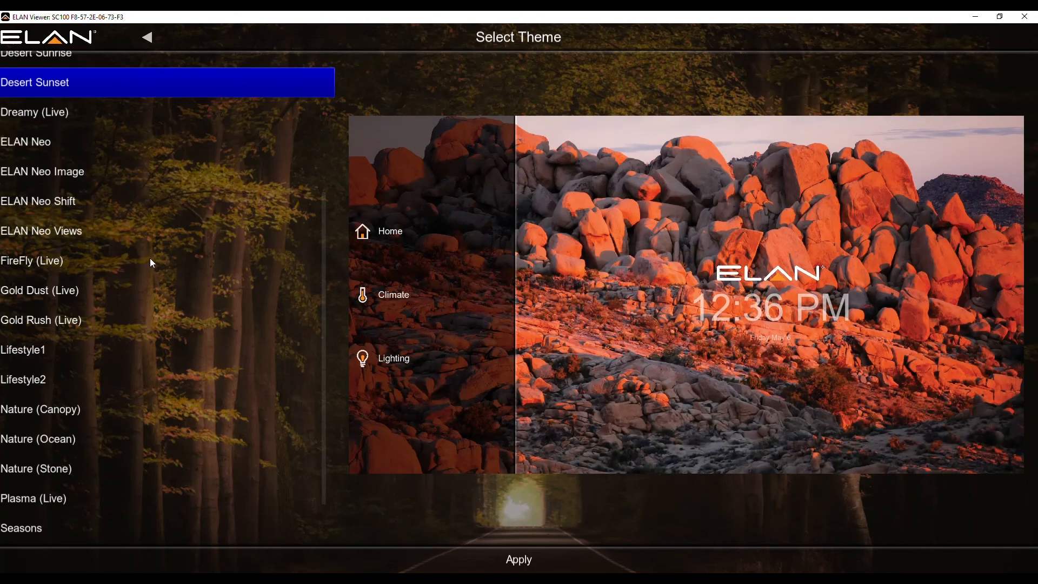
click(519, 560)
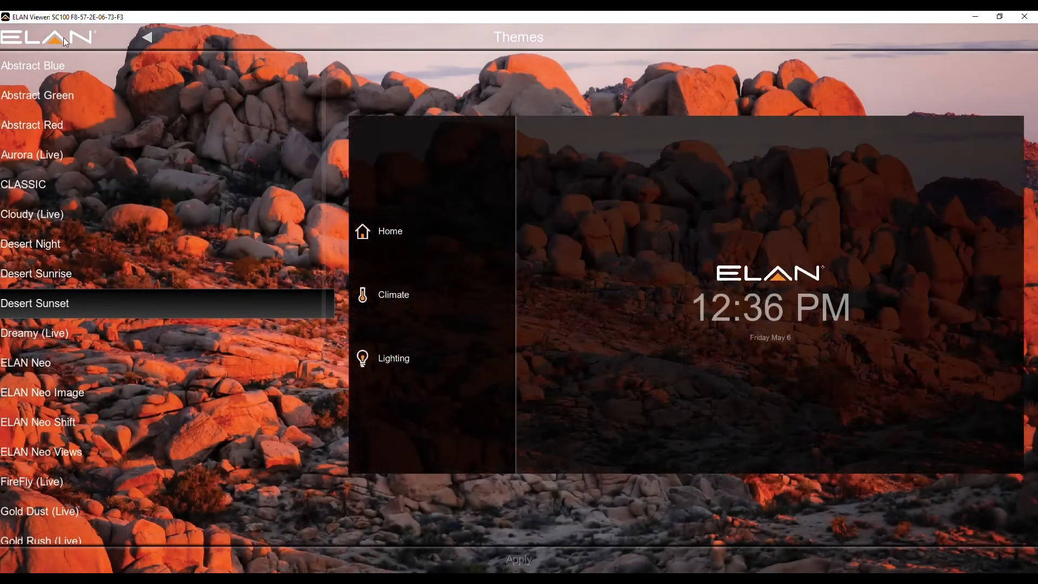